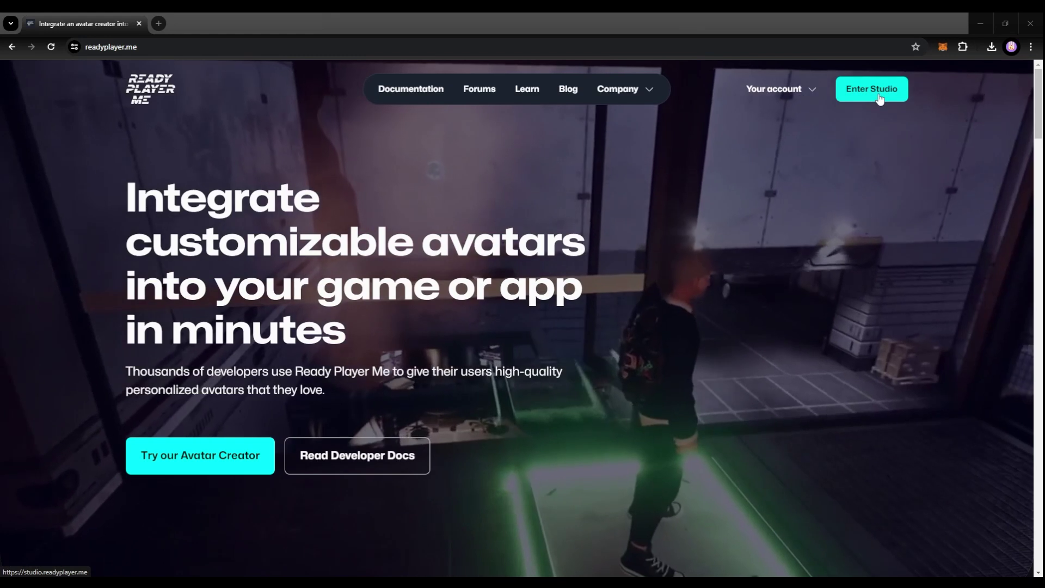
# Step: Enter Studio and examine the new application form's name, website, development environment and planned-use fields without submitting it
pyautogui.click(879, 96)
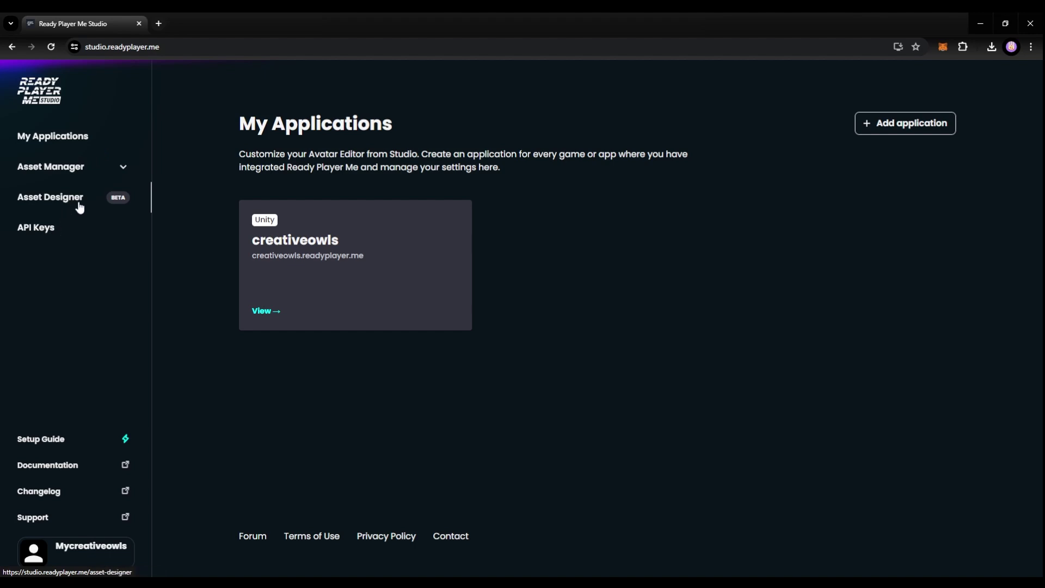
pyautogui.click(899, 131)
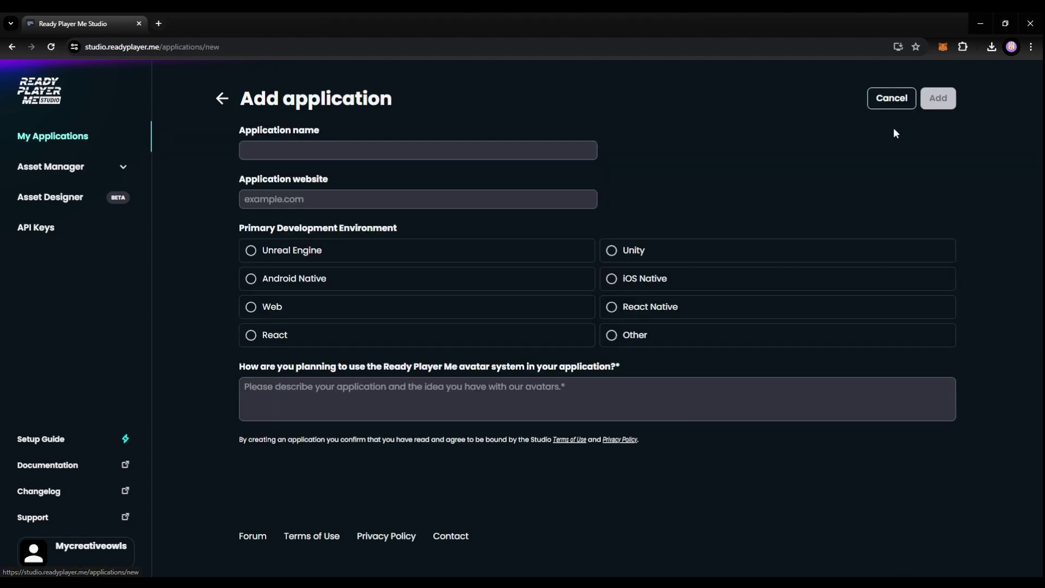
pyautogui.click(406, 144)
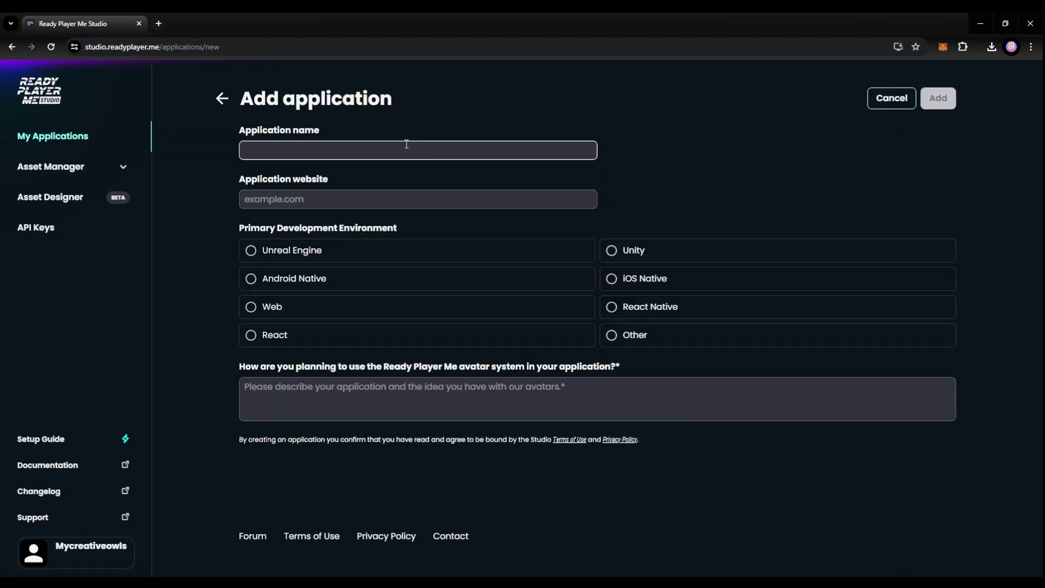
pyautogui.click(361, 151)
pyautogui.click(512, 196)
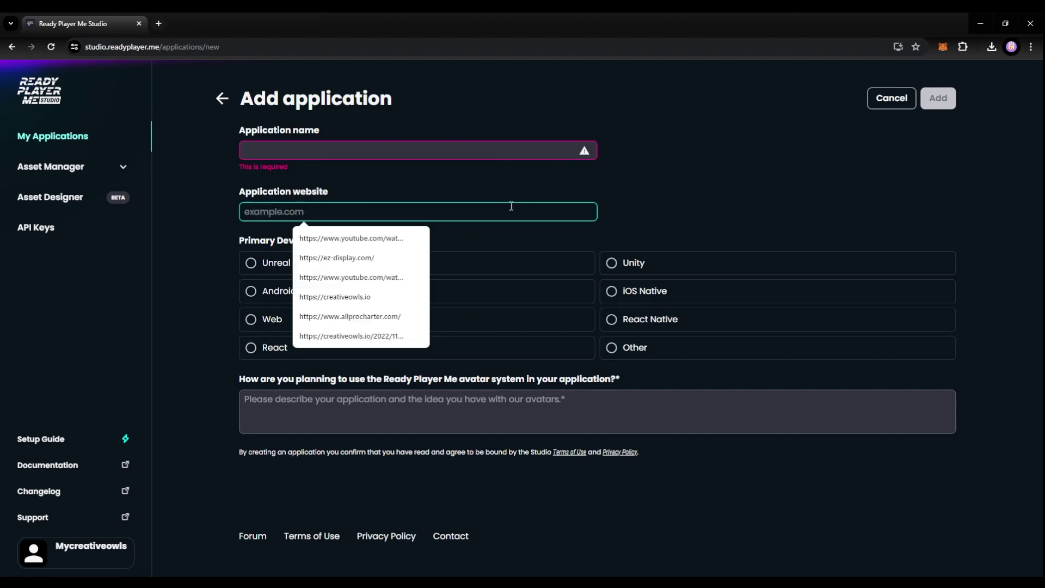
pyautogui.click(709, 191)
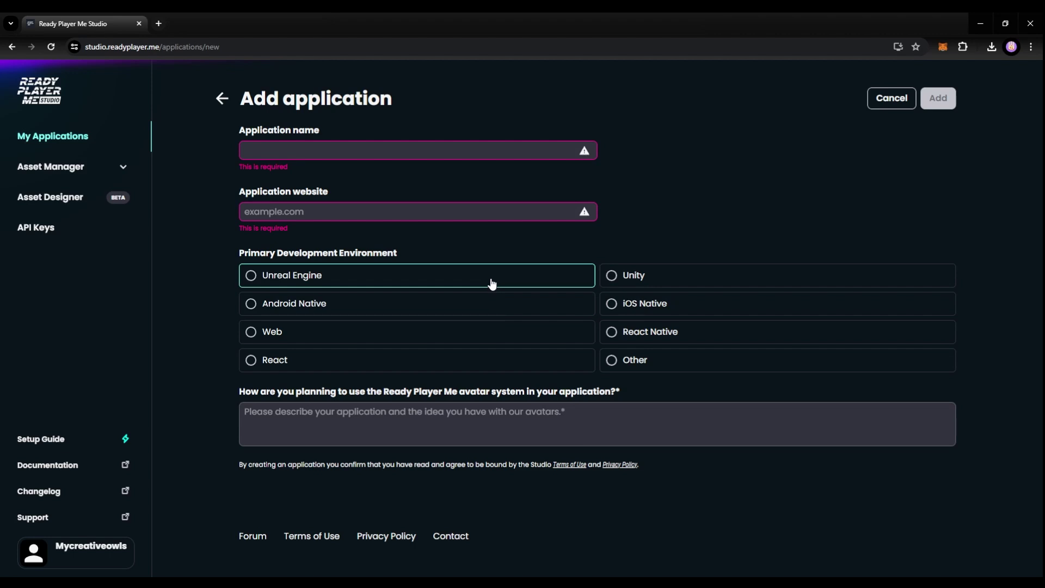
pyautogui.click(420, 424)
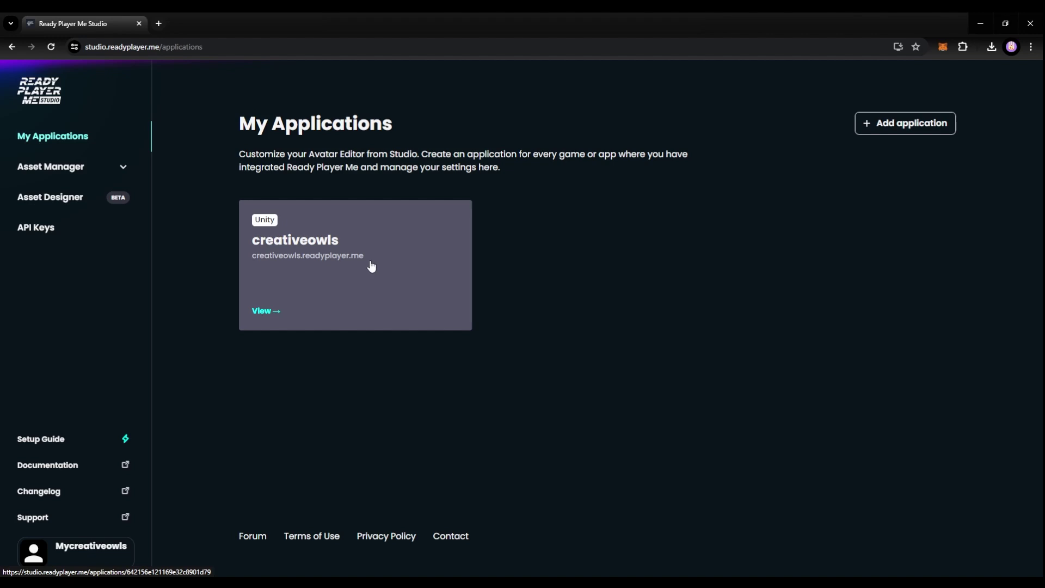
# Step: Open the creativeowls application and review its configuration settings, including the available body type options
pyautogui.click(382, 249)
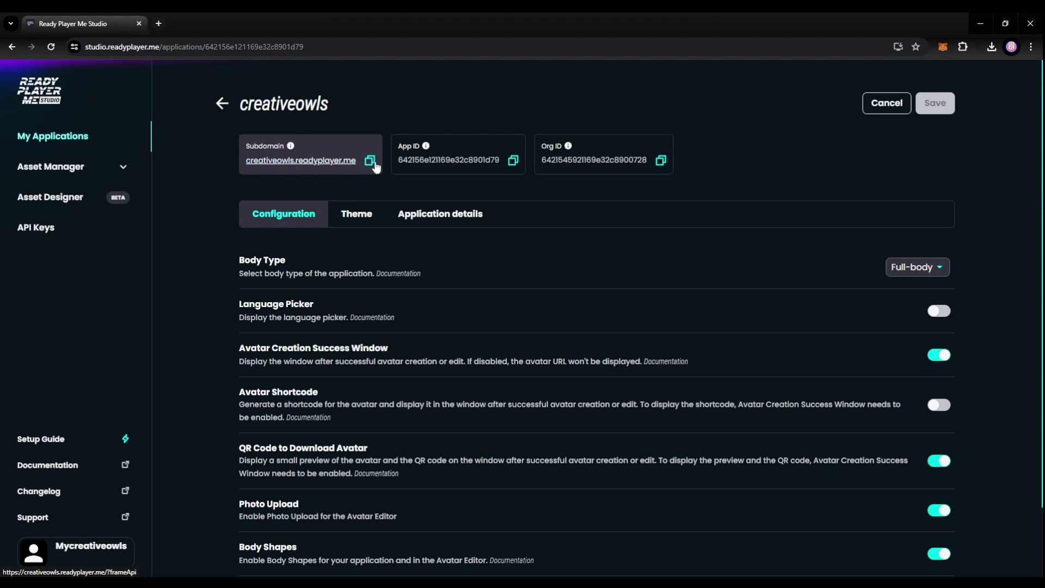
pyautogui.scroll(-1, 592, 172)
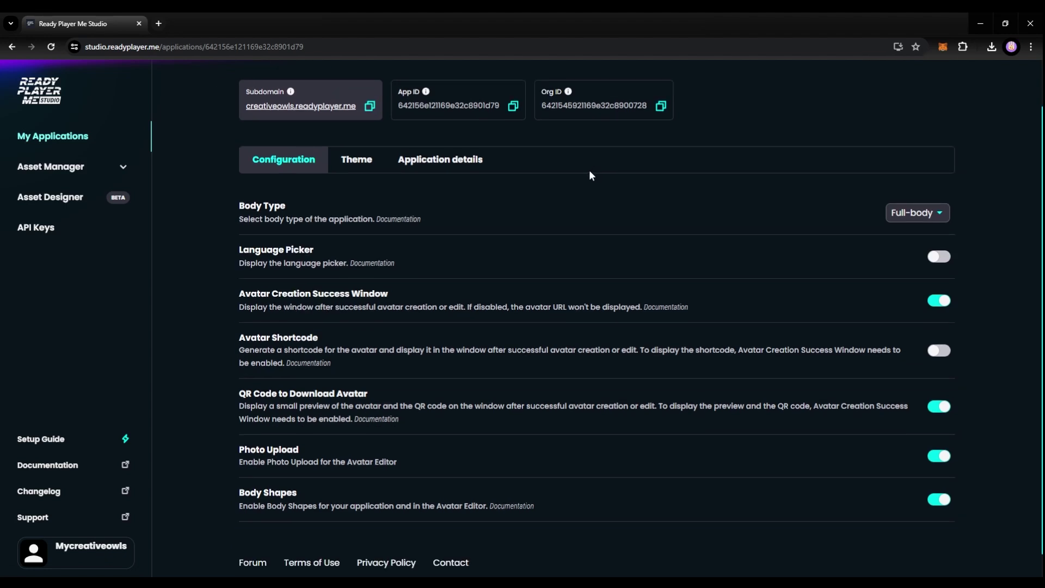
pyautogui.scroll(-1, 370, 188)
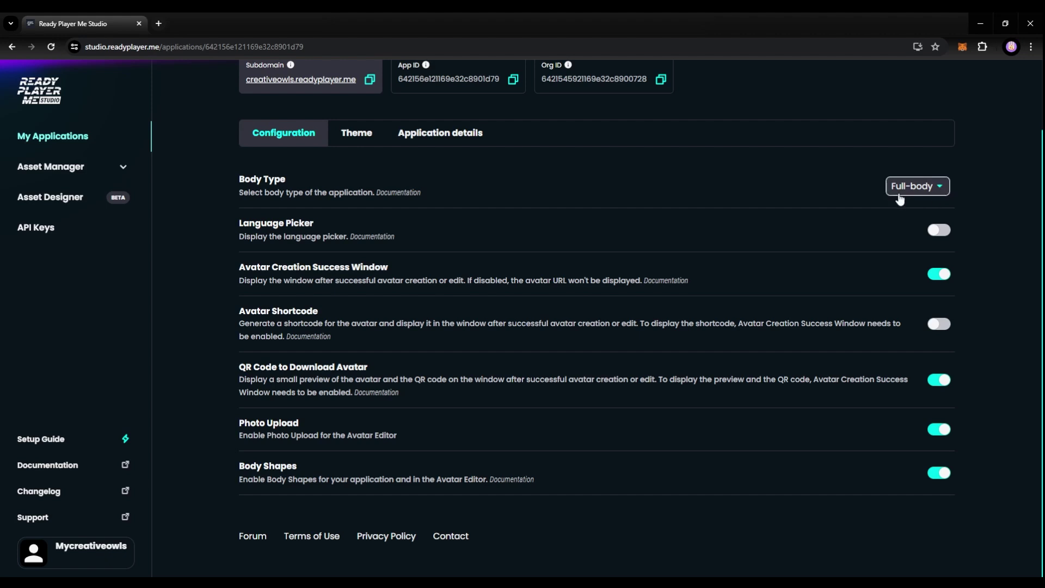
pyautogui.click(931, 189)
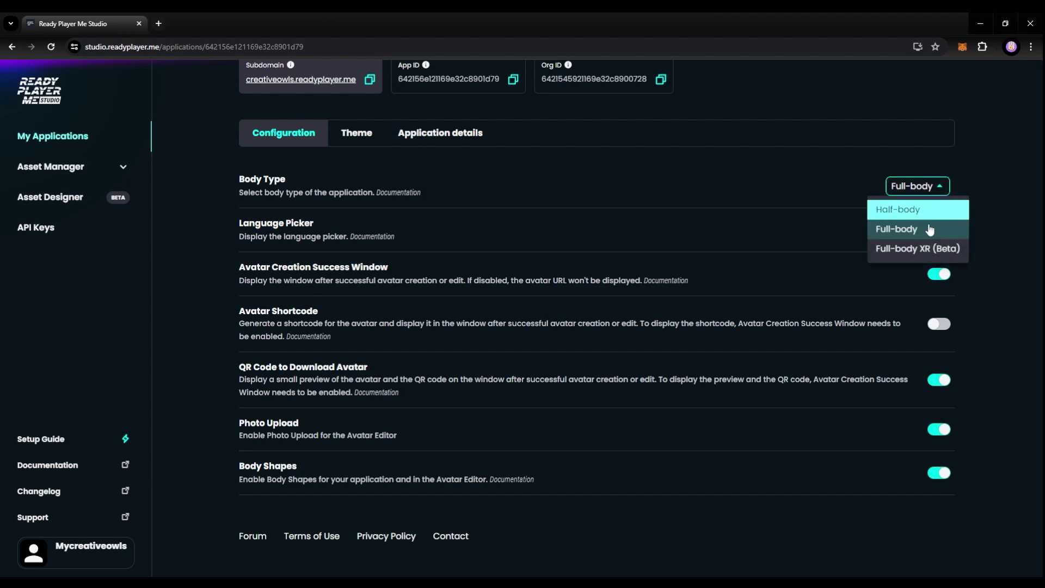
pyautogui.click(979, 170)
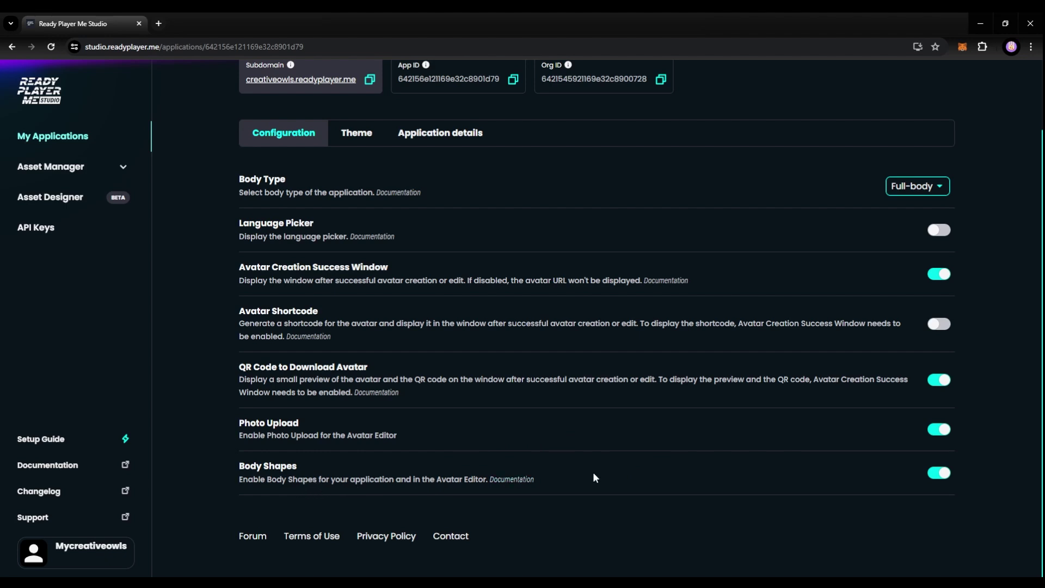
pyautogui.scroll(2, 586, 447)
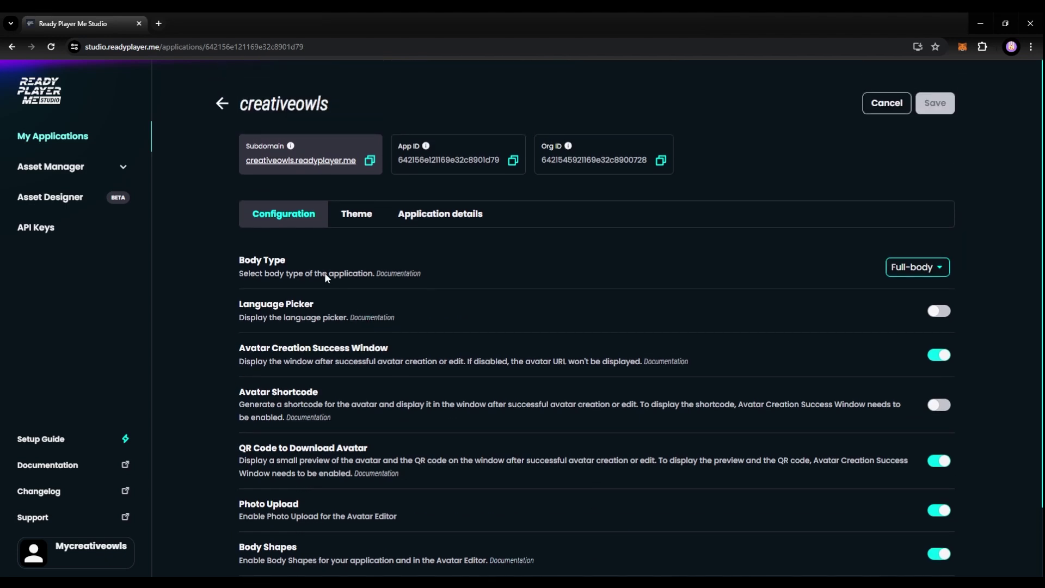
pyautogui.scroll(-2, 325, 273)
pyautogui.scroll(2, 360, 237)
# Step: Review the creativeowls application's theme choices and its application details
pyautogui.click(368, 215)
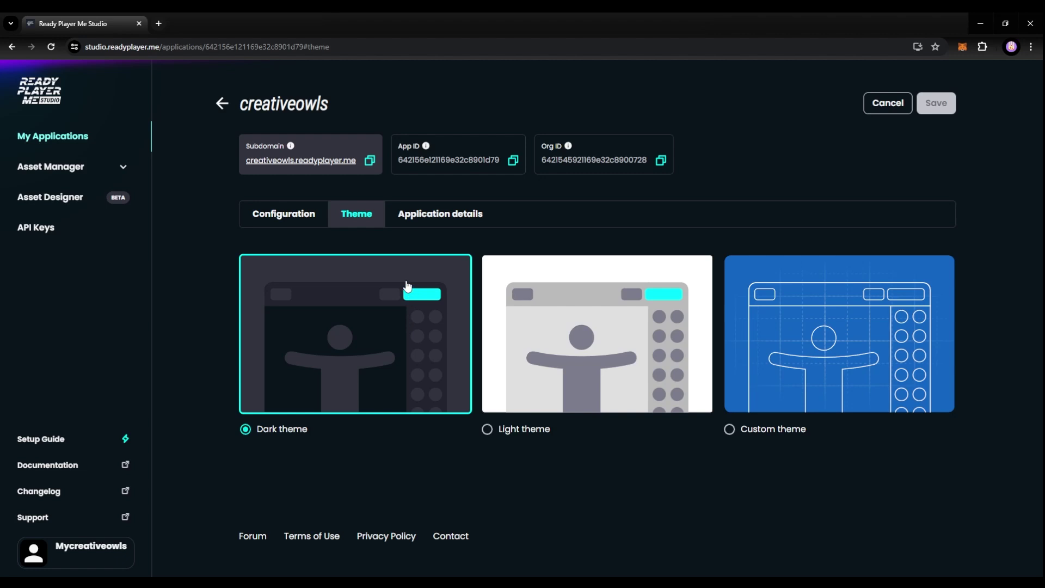
pyautogui.click(440, 215)
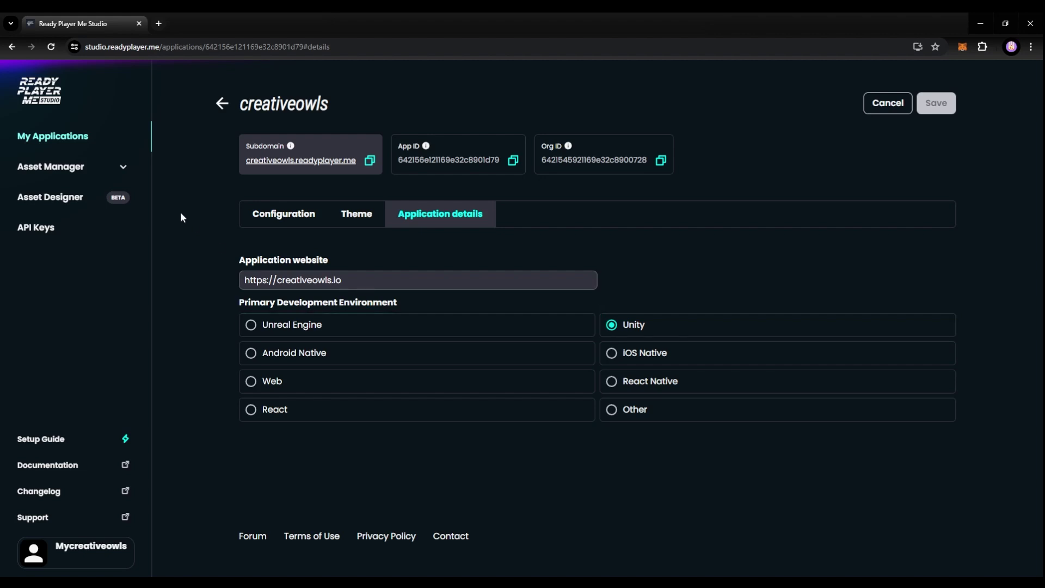
# Step: Open the Asset Manager's Add & Manage list and look through the existing assets
pyautogui.click(55, 172)
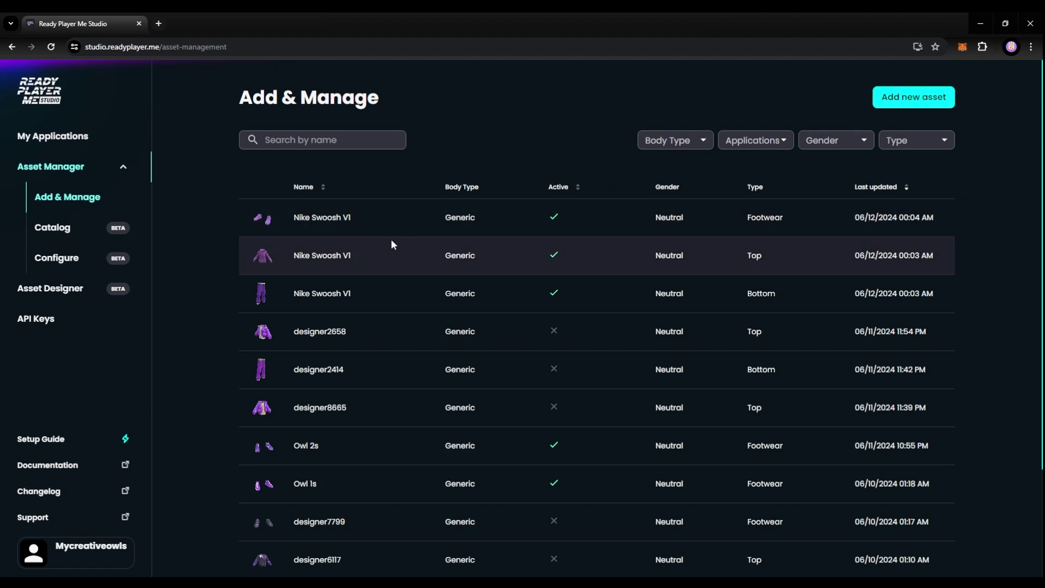
pyautogui.scroll(-3, 400, 239)
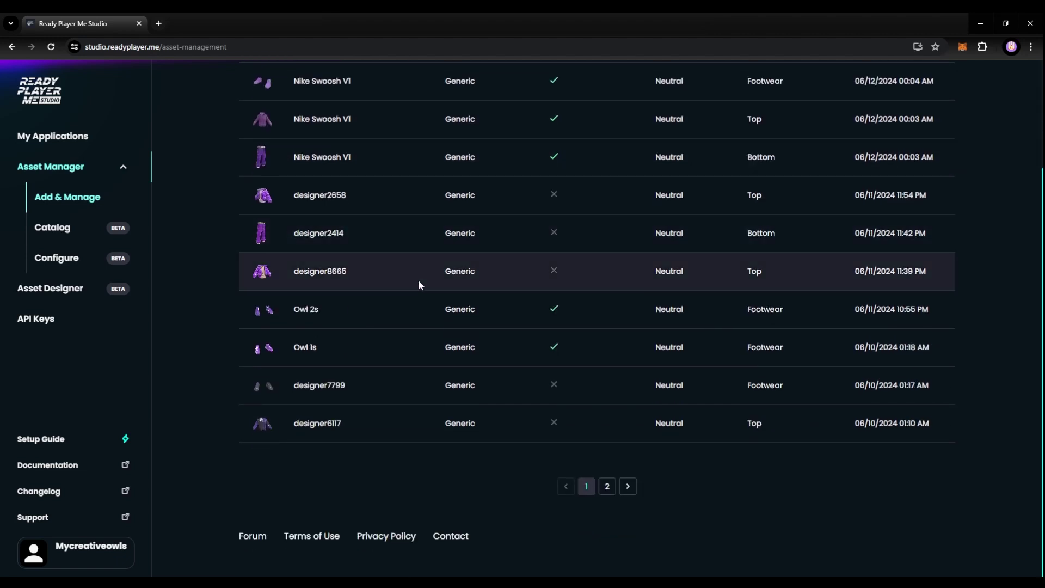
pyautogui.scroll(3, 417, 284)
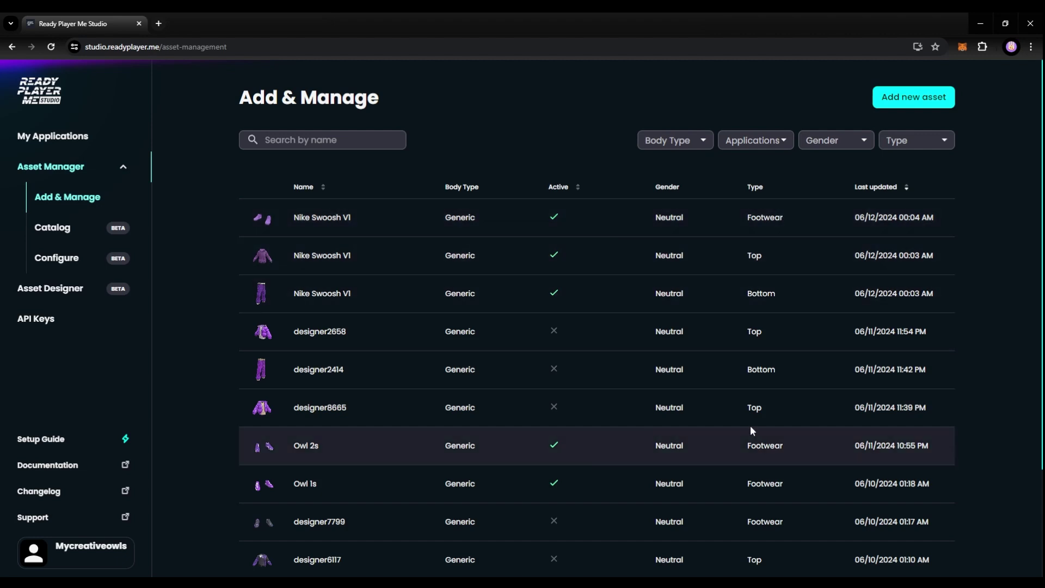
# Step: Open the new asset form and examine its name, gender, asset type, upload, application and locking options
pyautogui.click(931, 102)
pyautogui.click(481, 173)
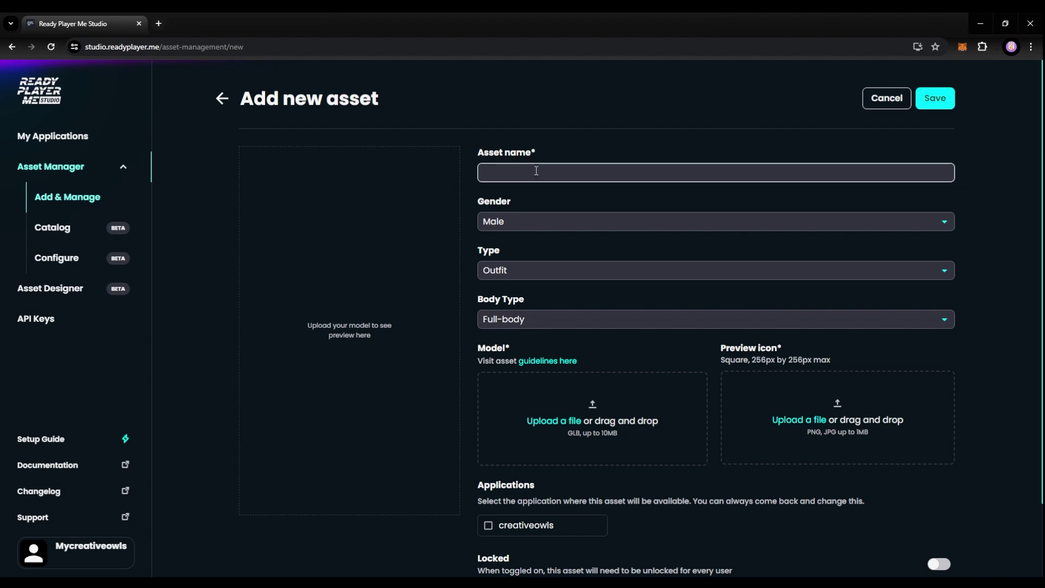
pyautogui.click(538, 172)
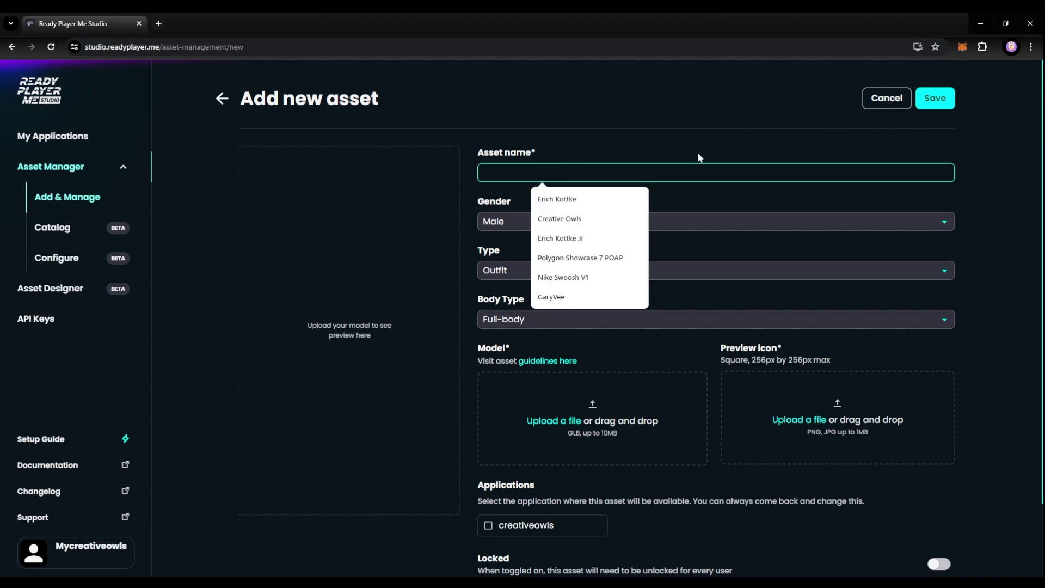
pyautogui.click(756, 196)
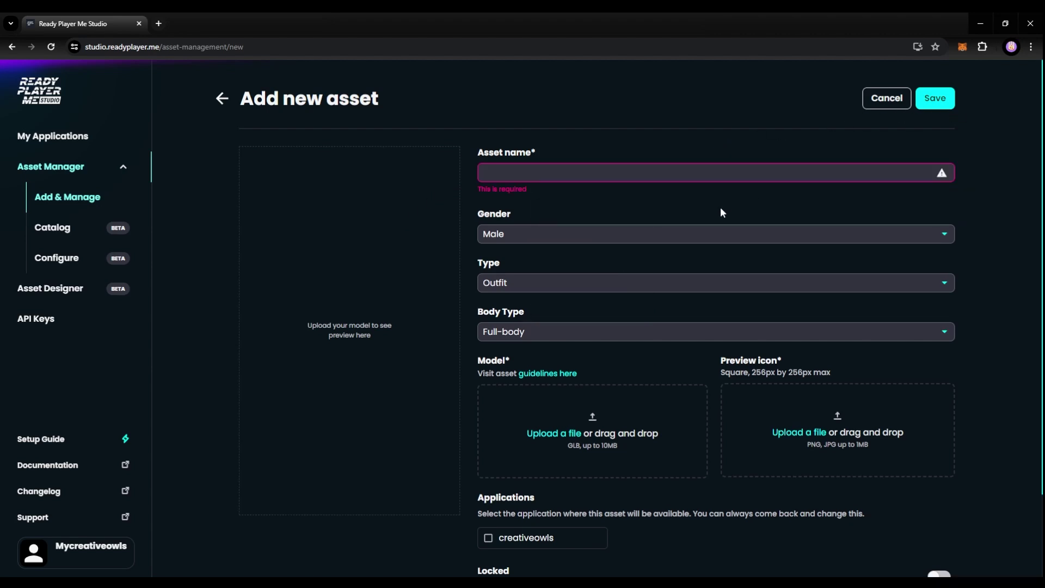
pyautogui.click(655, 241)
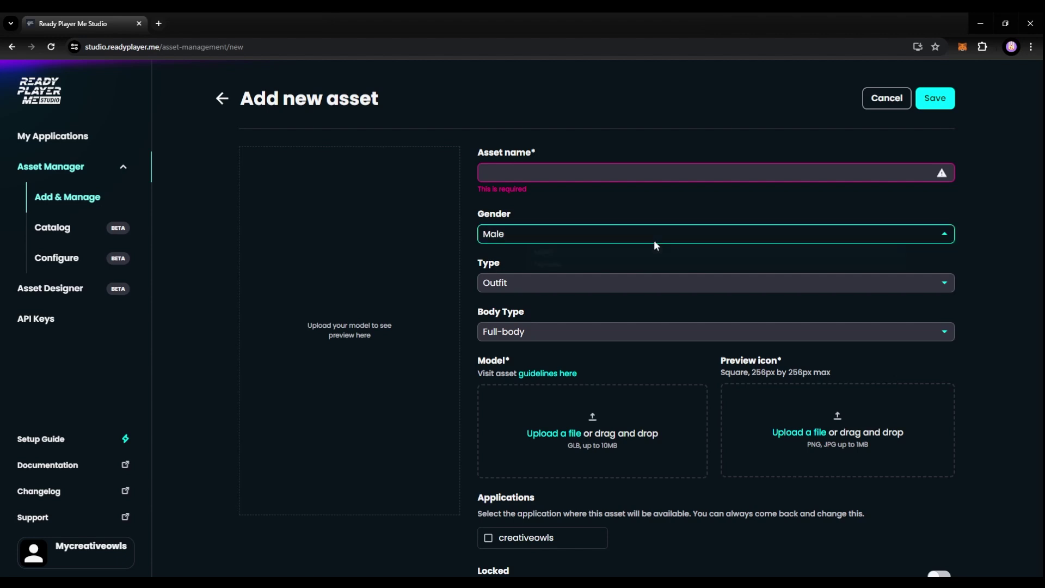
pyautogui.click(765, 210)
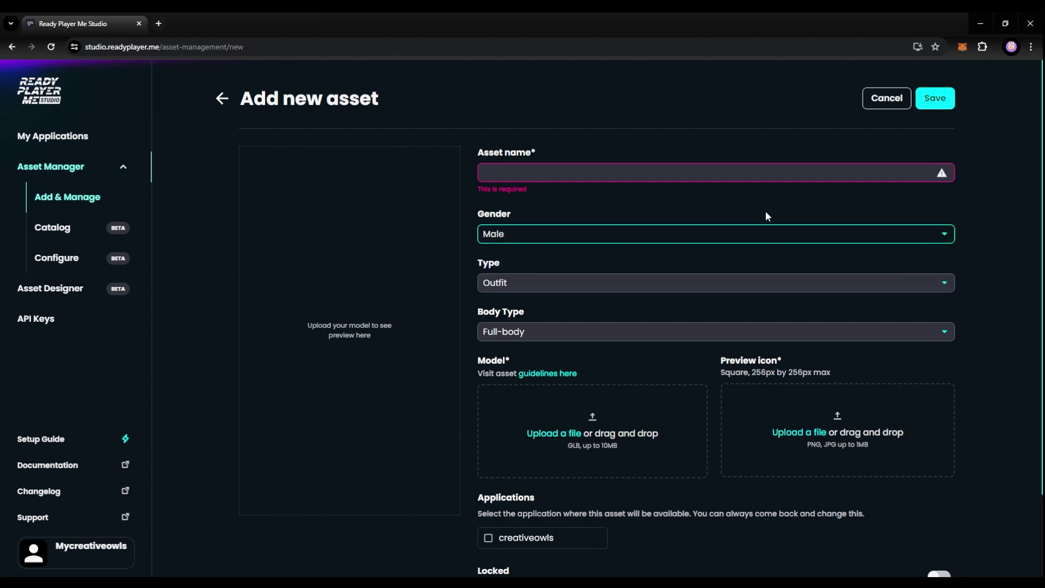
pyautogui.click(609, 287)
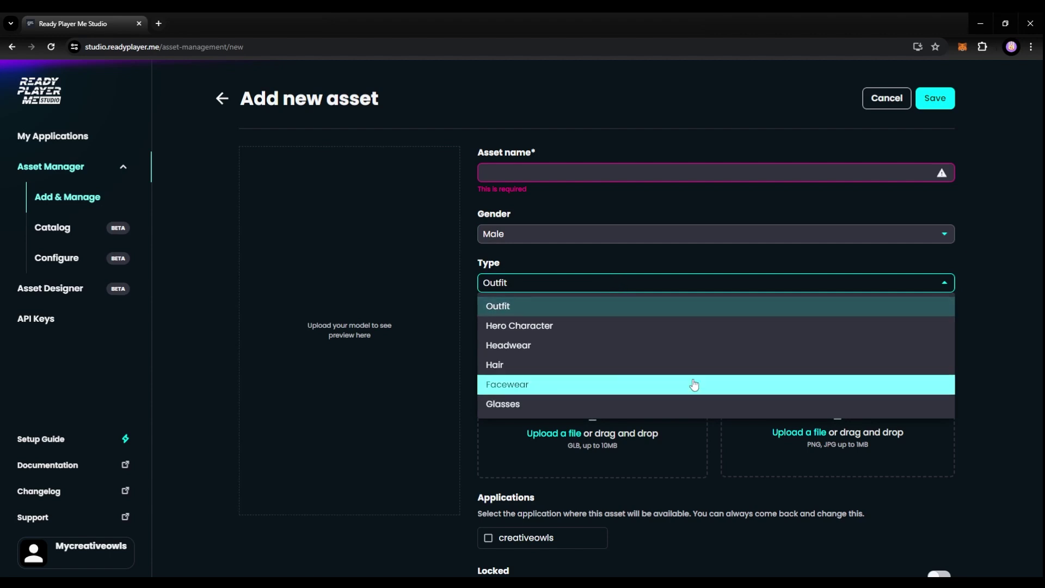
pyautogui.click(1013, 278)
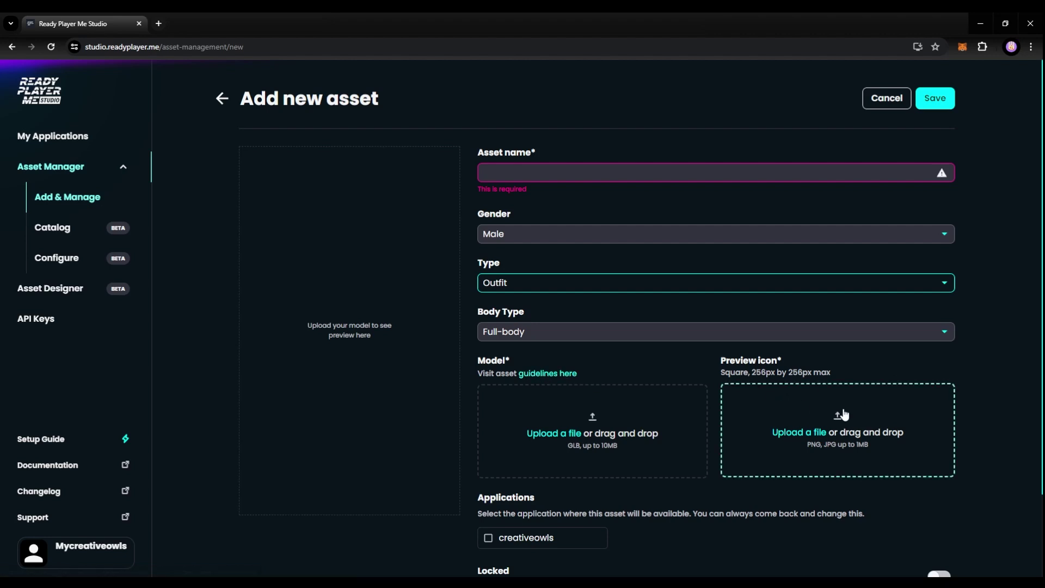
pyautogui.scroll(-2, 836, 416)
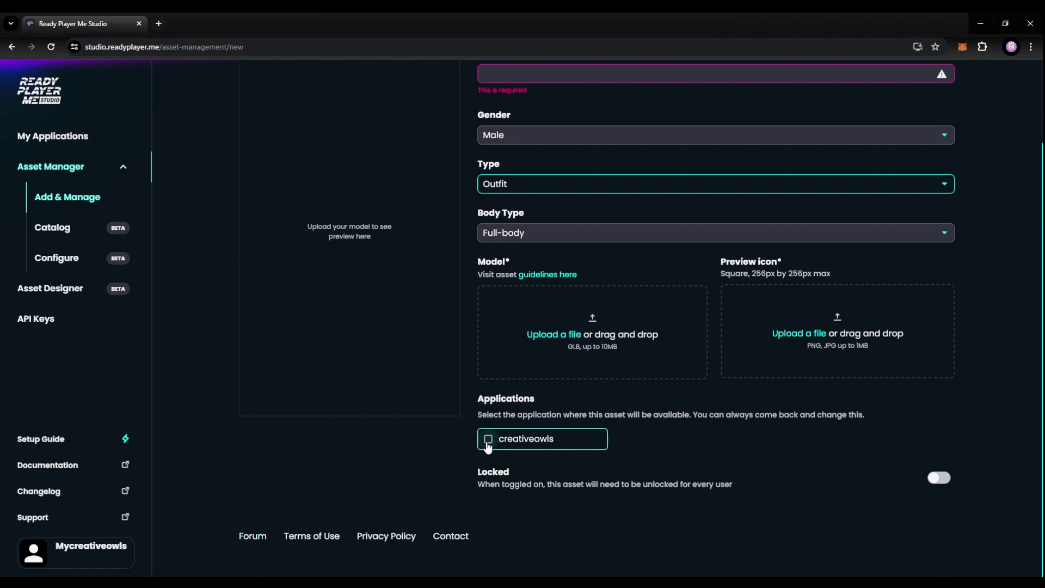
pyautogui.scroll(2, 604, 379)
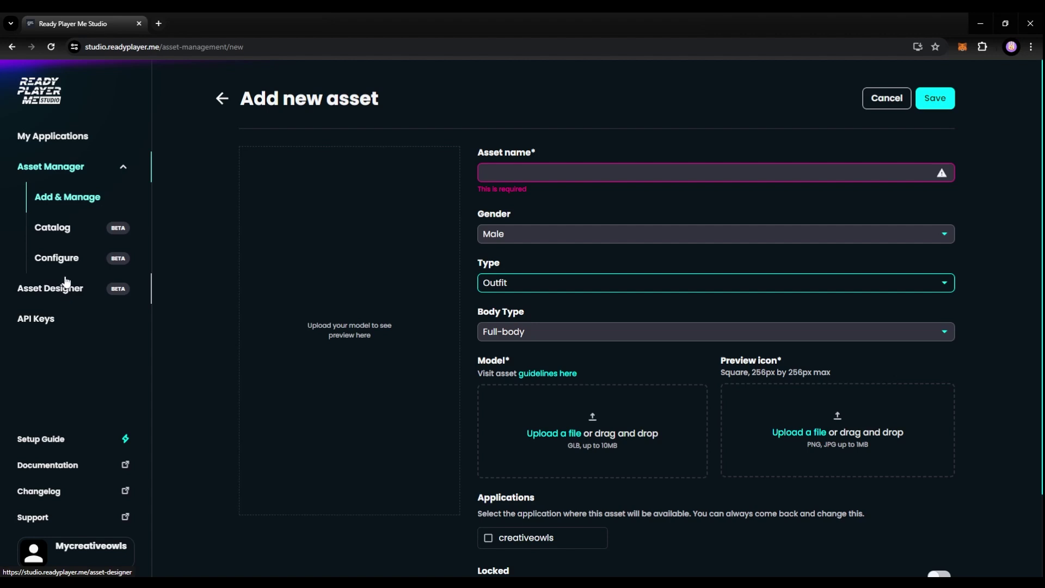
# Step: Open the asset Catalog for creativeowls and browse the first page of assets that can be added or removed
pyautogui.click(69, 235)
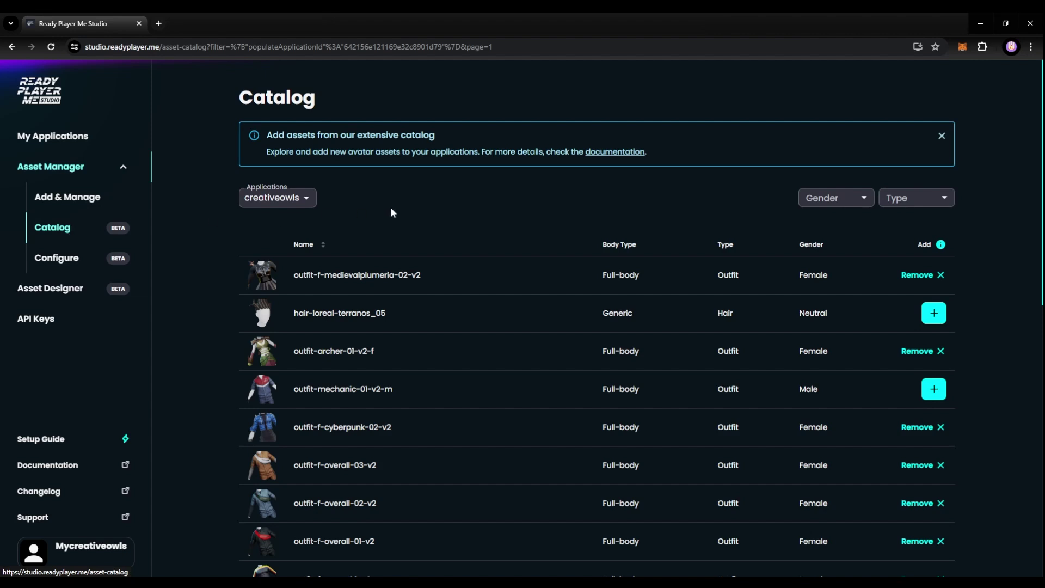
pyautogui.scroll(-3, 441, 201)
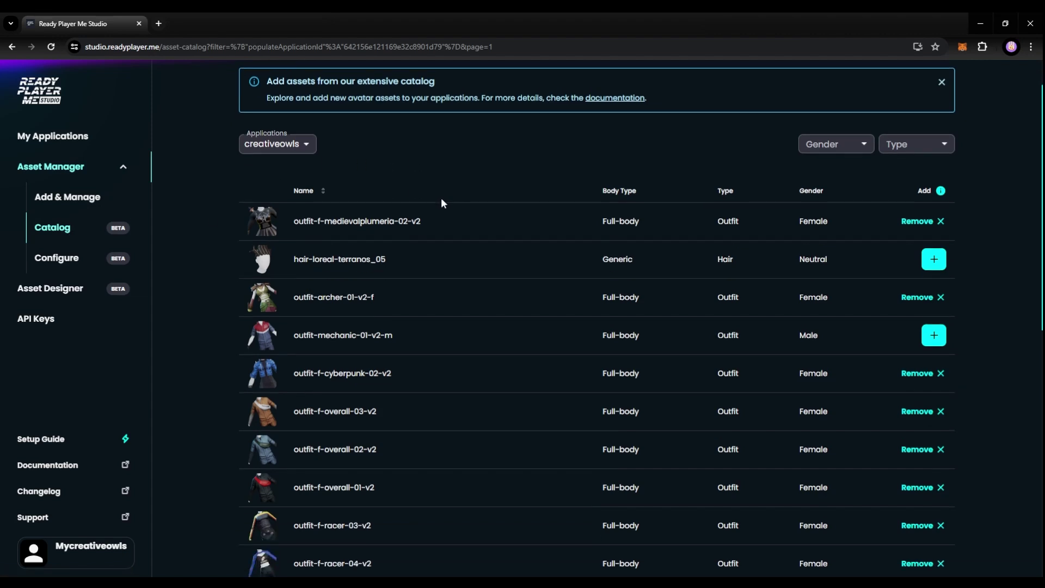
pyautogui.scroll(2, 444, 200)
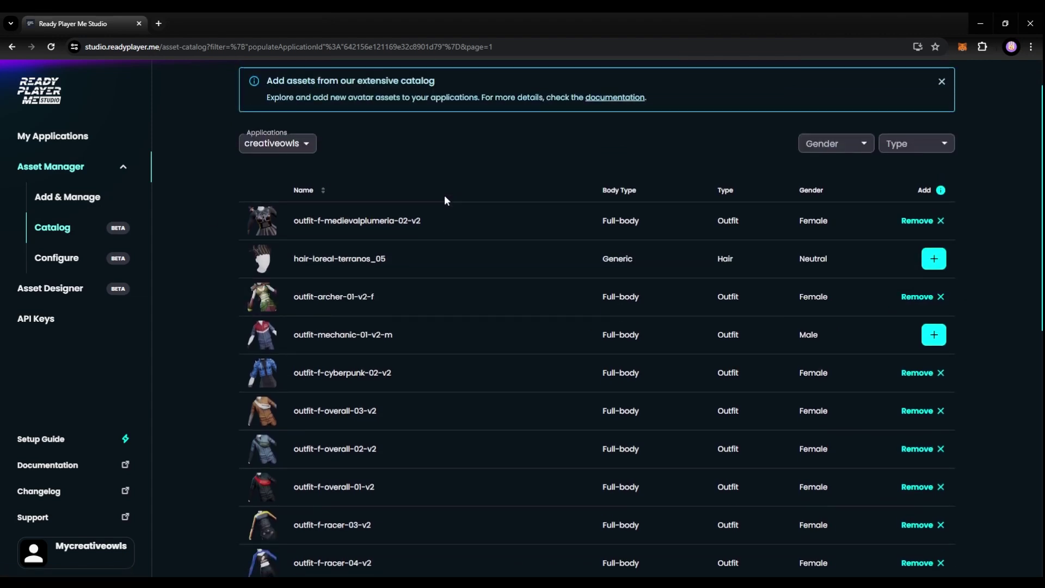
pyautogui.scroll(-5, 445, 199)
pyautogui.scroll(-3, 447, 196)
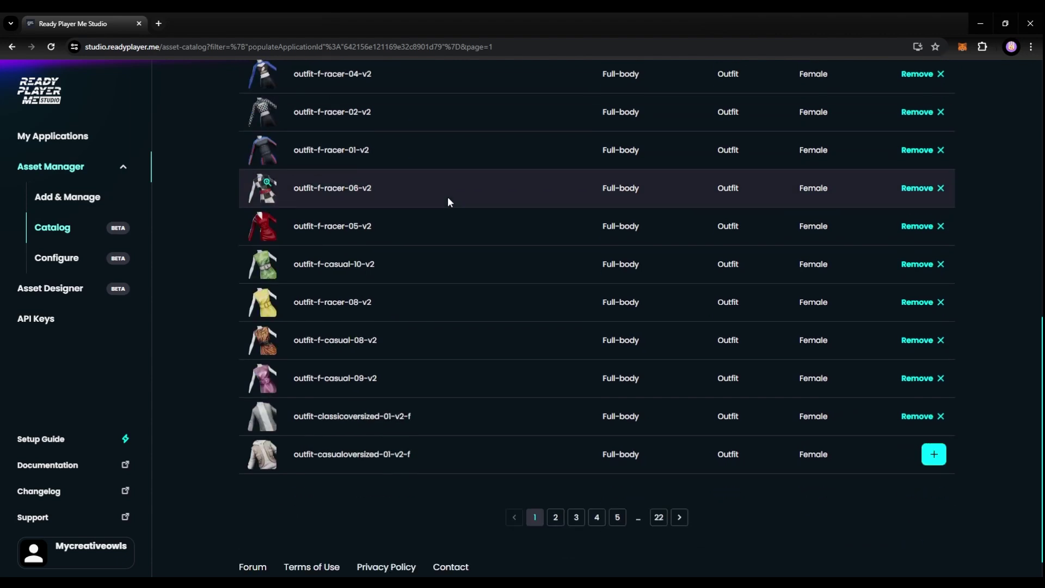
pyautogui.scroll(9, 446, 197)
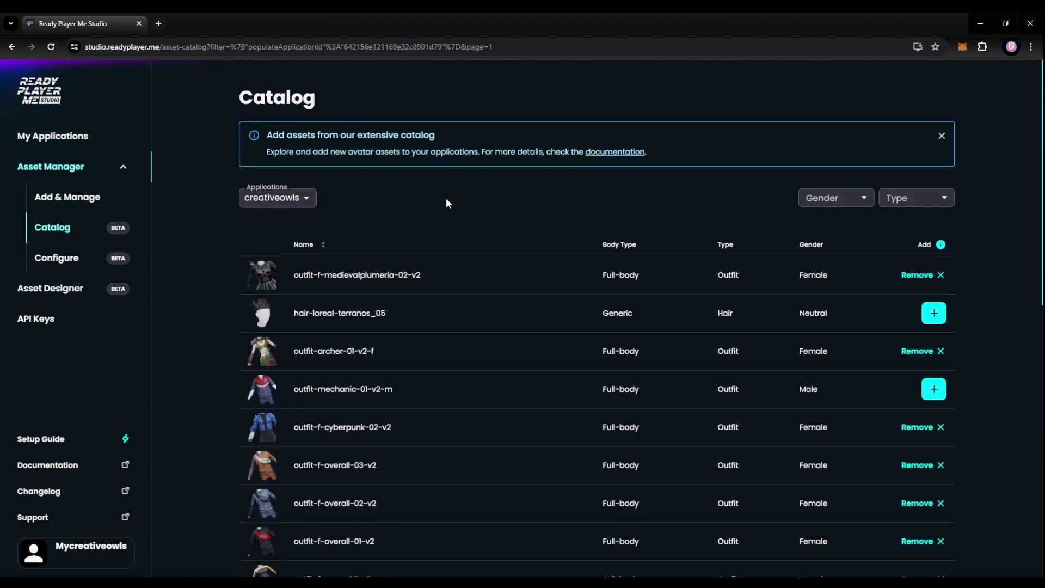
pyautogui.scroll(-8, 443, 199)
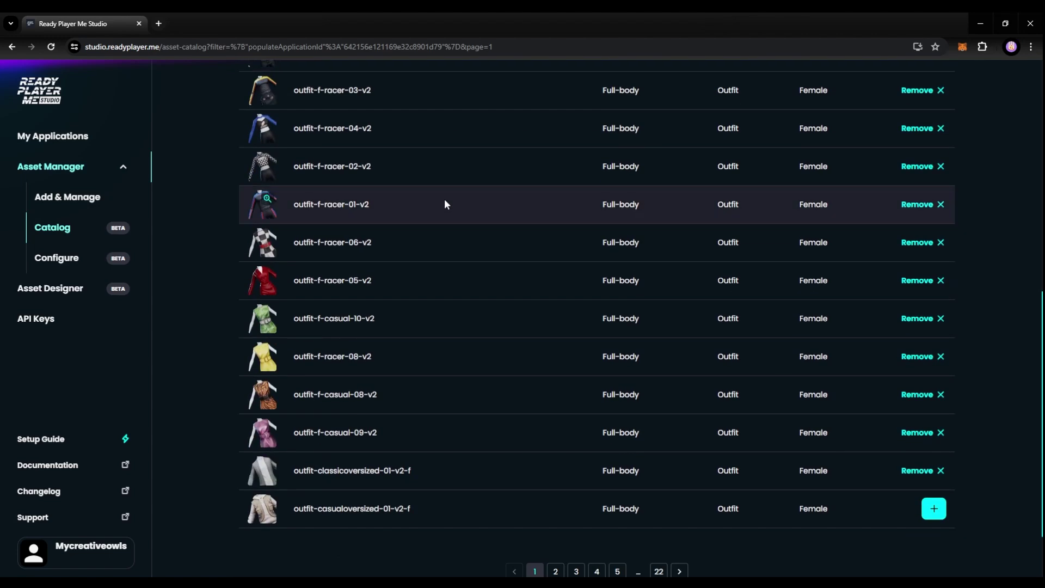
pyautogui.scroll(8, 598, 544)
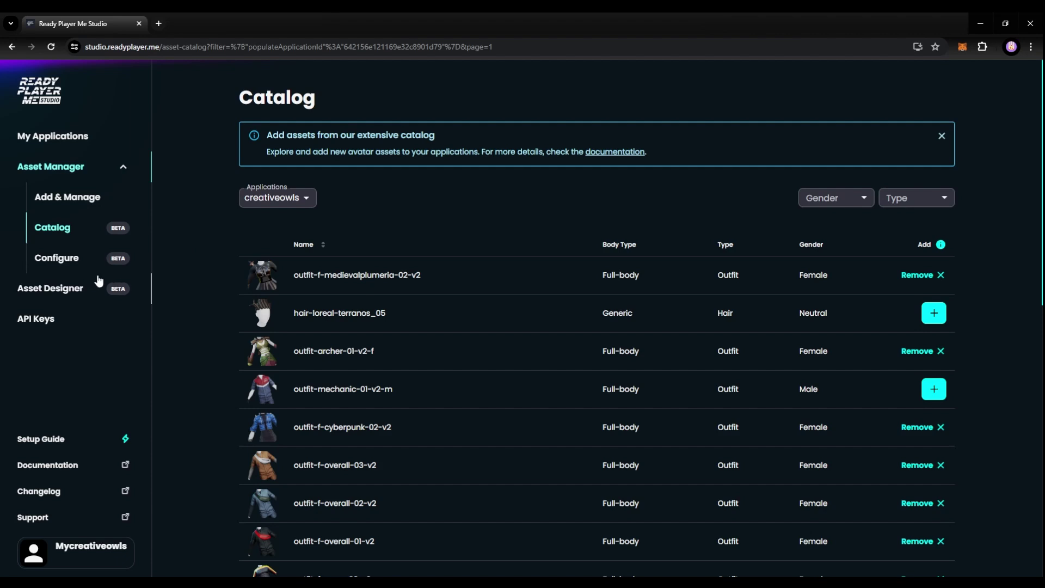
# Step: Open the Asset Manager's Configure page for creativeowls and review the order and visibility options of the male outfits
pyautogui.click(77, 262)
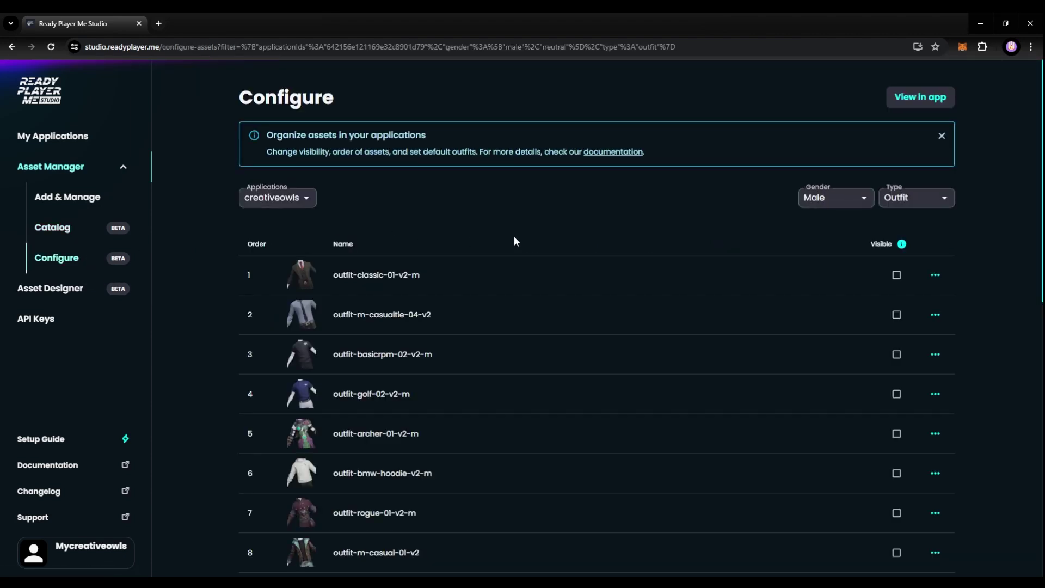
pyautogui.scroll(-1, 512, 238)
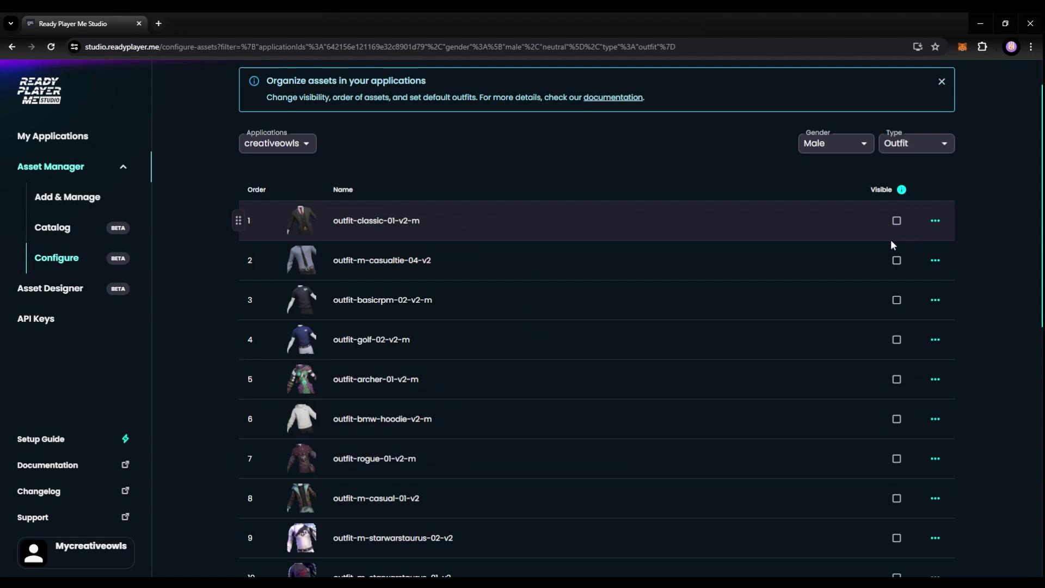
pyautogui.scroll(-3, 497, 246)
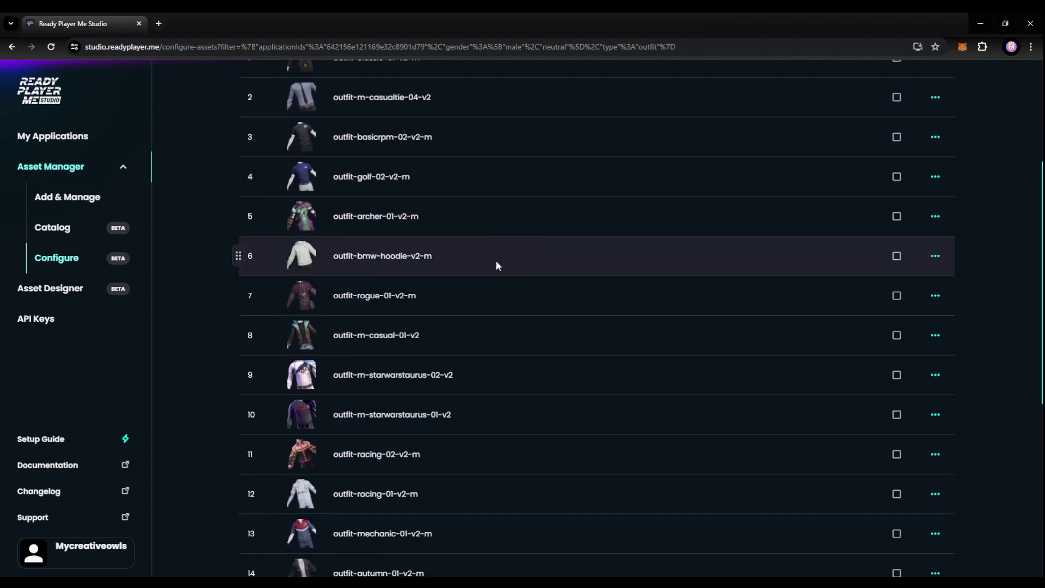
pyautogui.scroll(-5, 496, 264)
pyautogui.scroll(7, 502, 280)
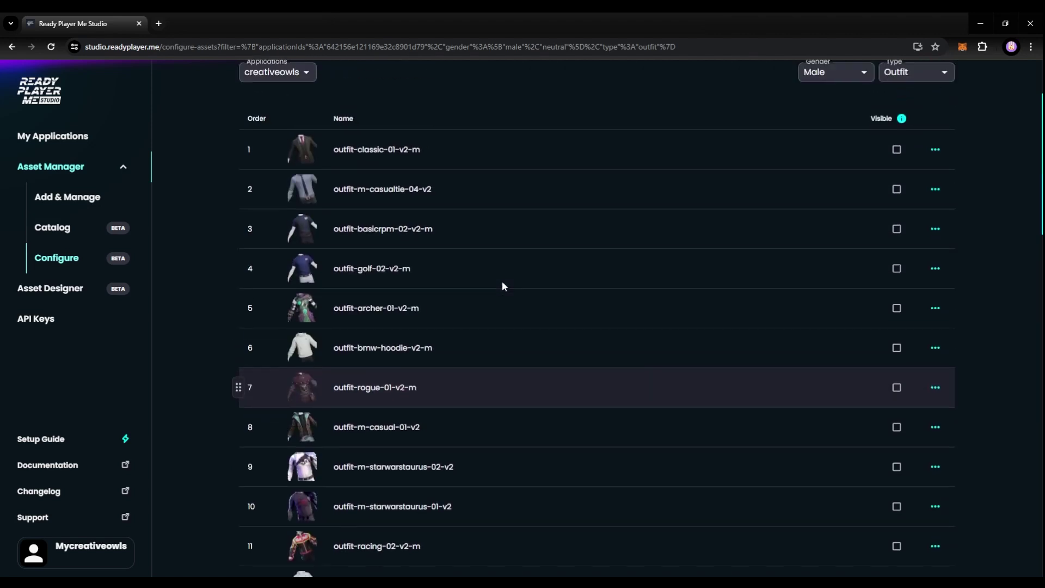
pyautogui.scroll(1, 502, 281)
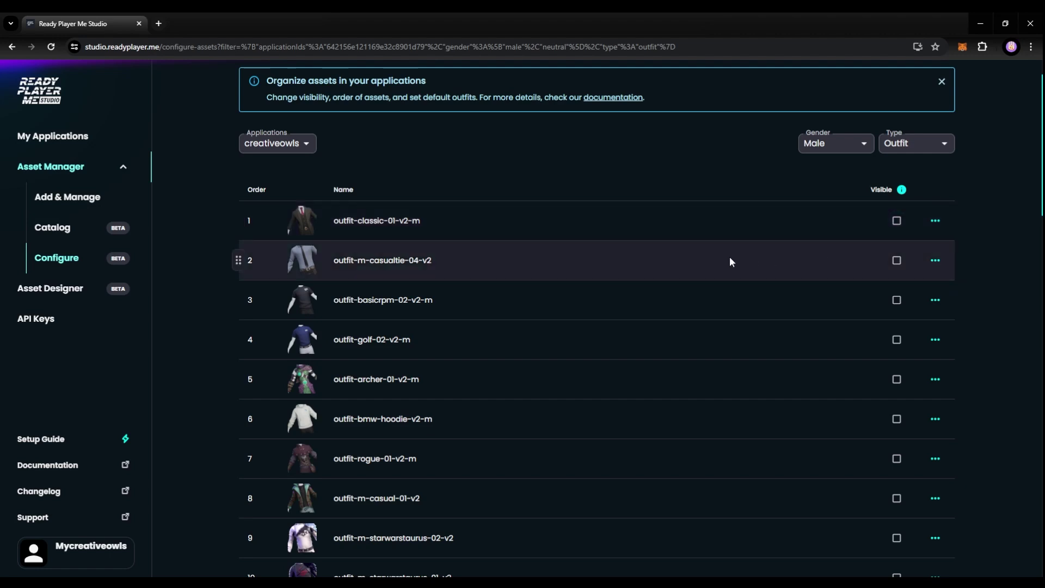
# Step: Look through the full list of male outfits to examine which ones are marked visible in the application
pyautogui.scroll(-9, 694, 260)
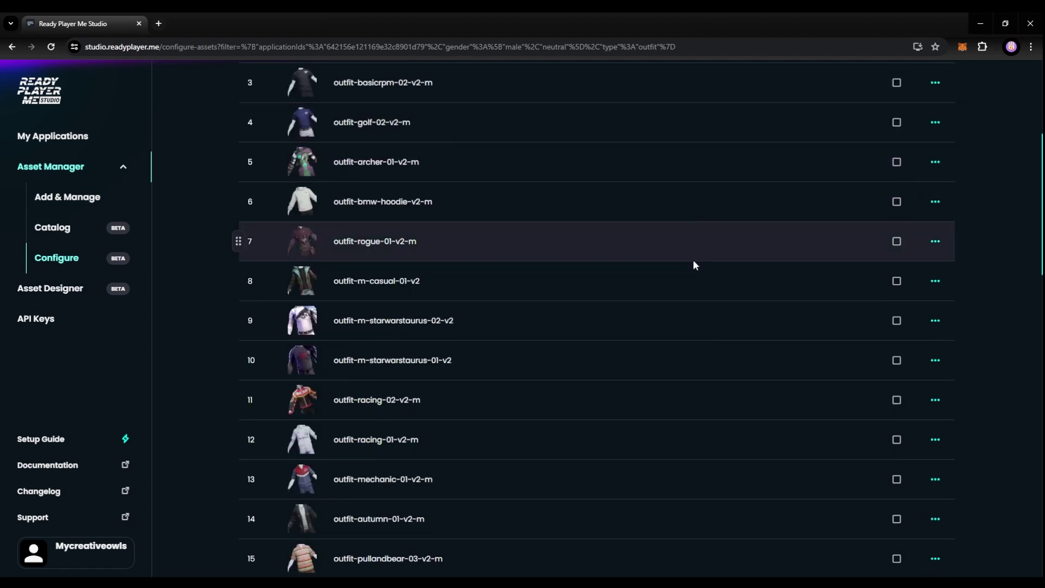
pyautogui.scroll(-5, 686, 267)
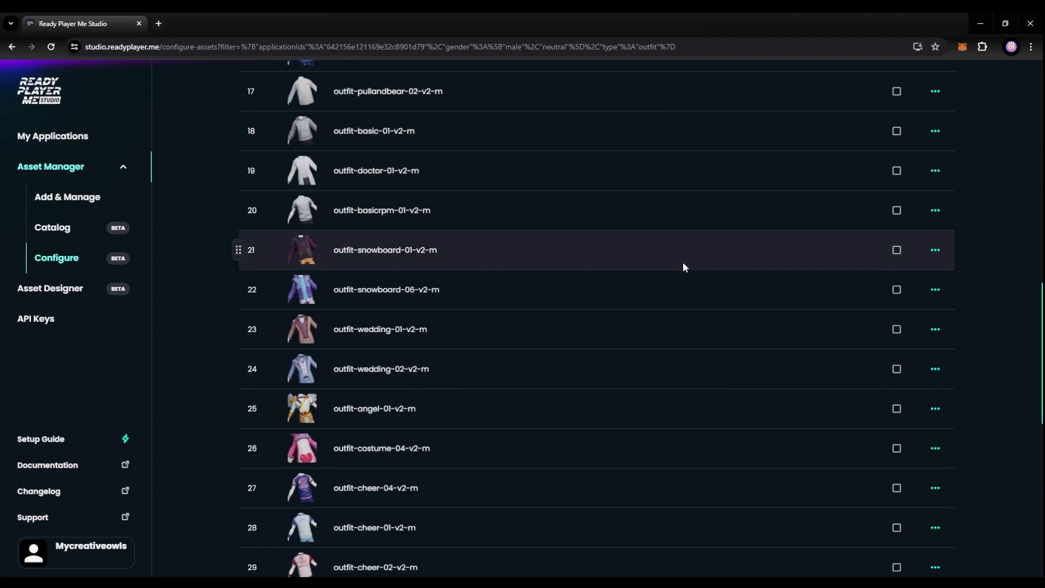
pyautogui.scroll(-11, 684, 263)
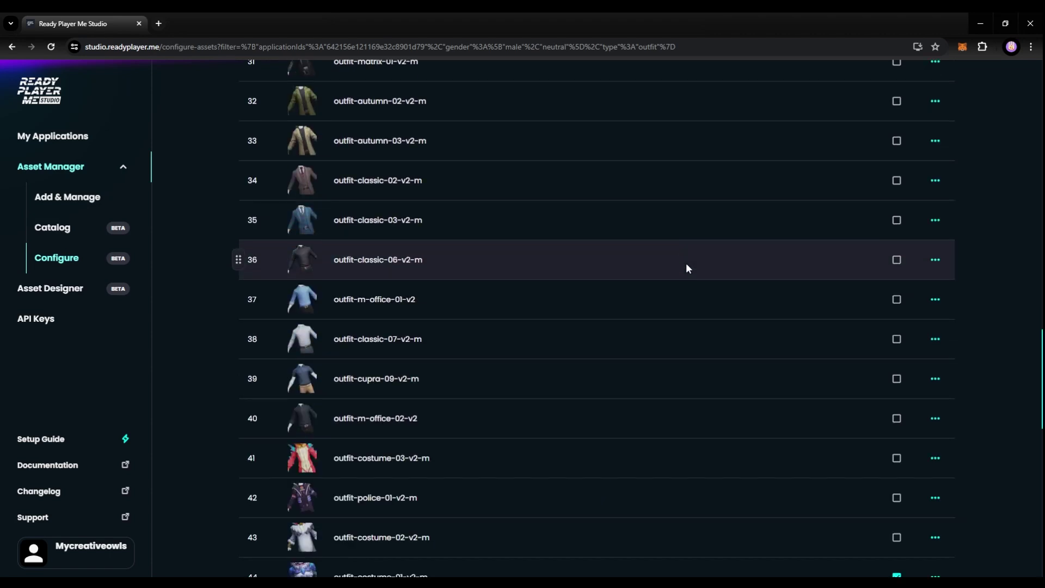
pyautogui.scroll(-4, 686, 265)
pyautogui.scroll(8, 683, 267)
pyautogui.scroll(20, 682, 267)
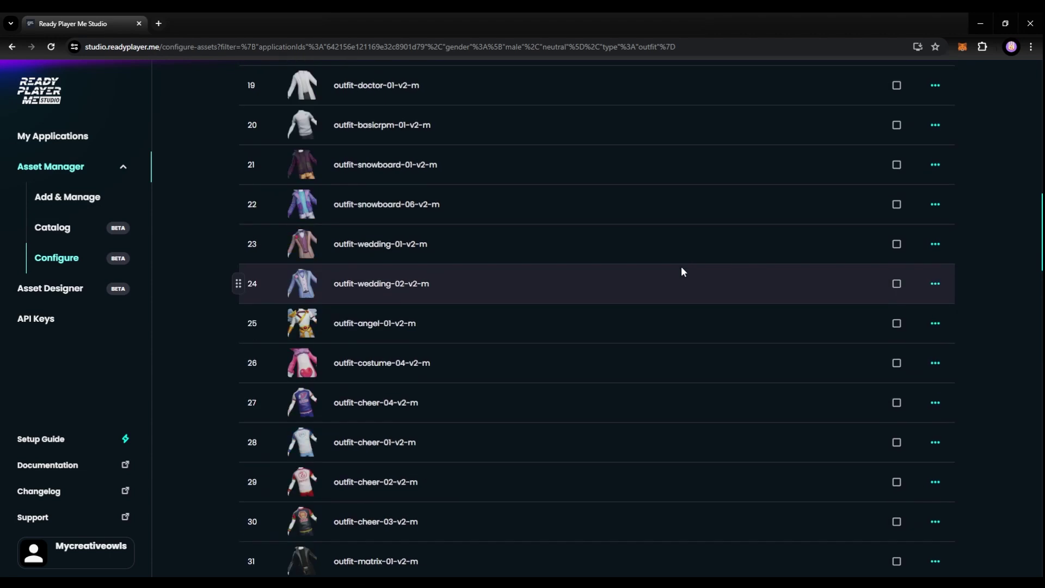
pyautogui.scroll(3, 684, 263)
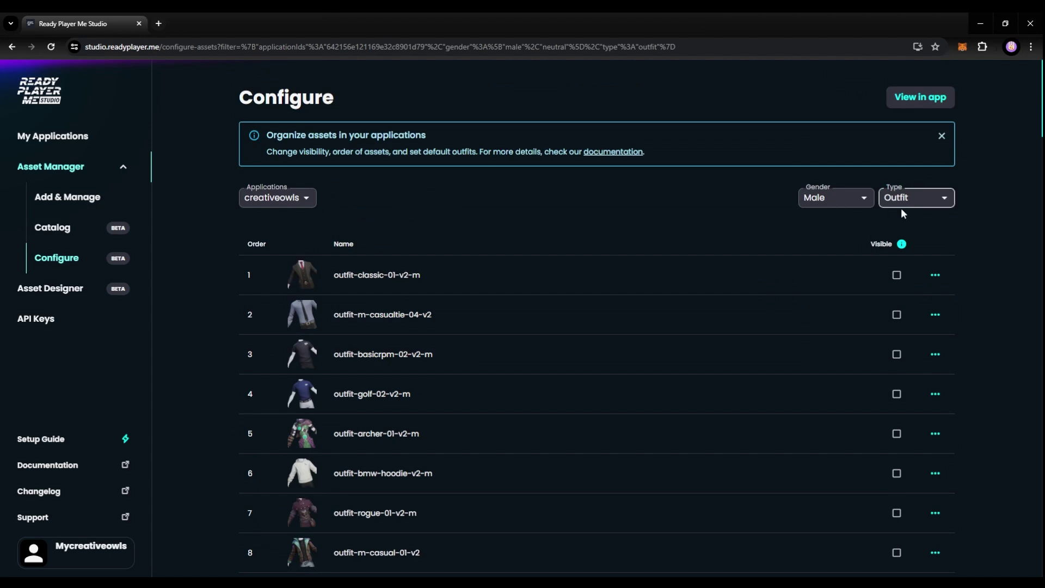
pyautogui.scroll(-8, 793, 270)
pyautogui.scroll(8, 795, 266)
# Step: Filter the Configure list to the Top asset type and open the creativeowls application to view its avatar editor
pyautogui.click(931, 200)
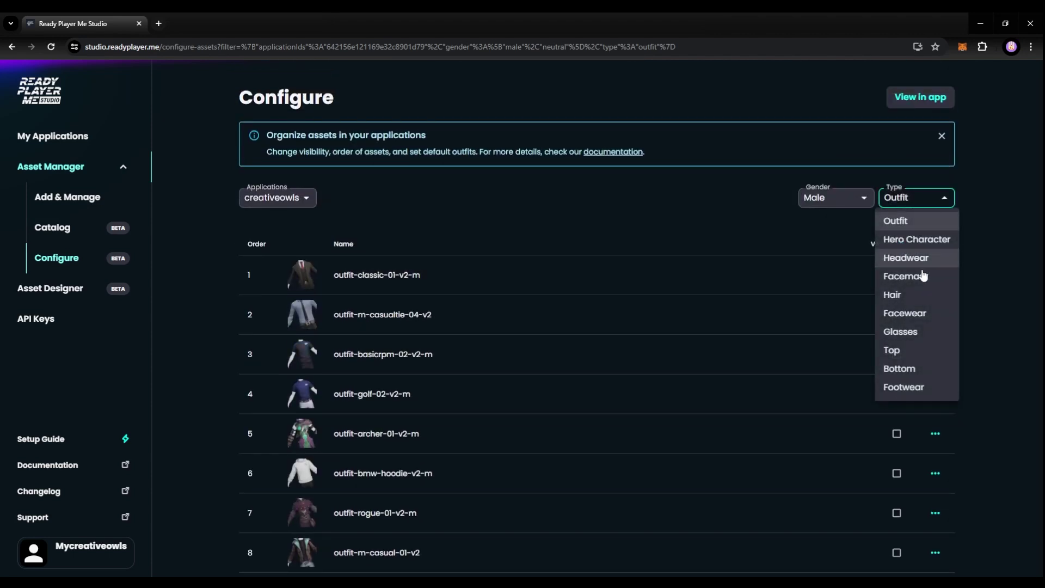
pyautogui.click(903, 354)
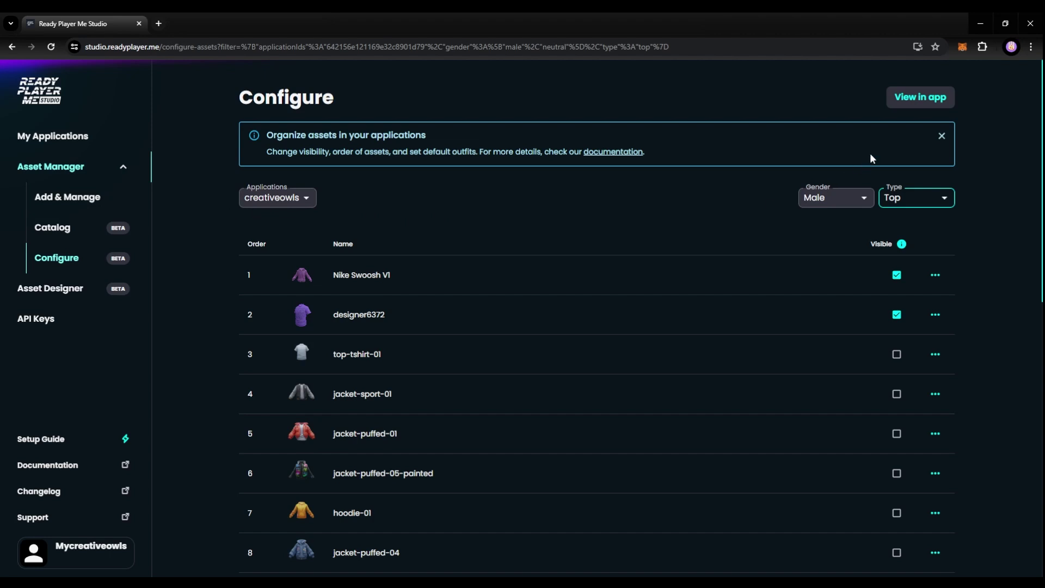
pyautogui.click(919, 99)
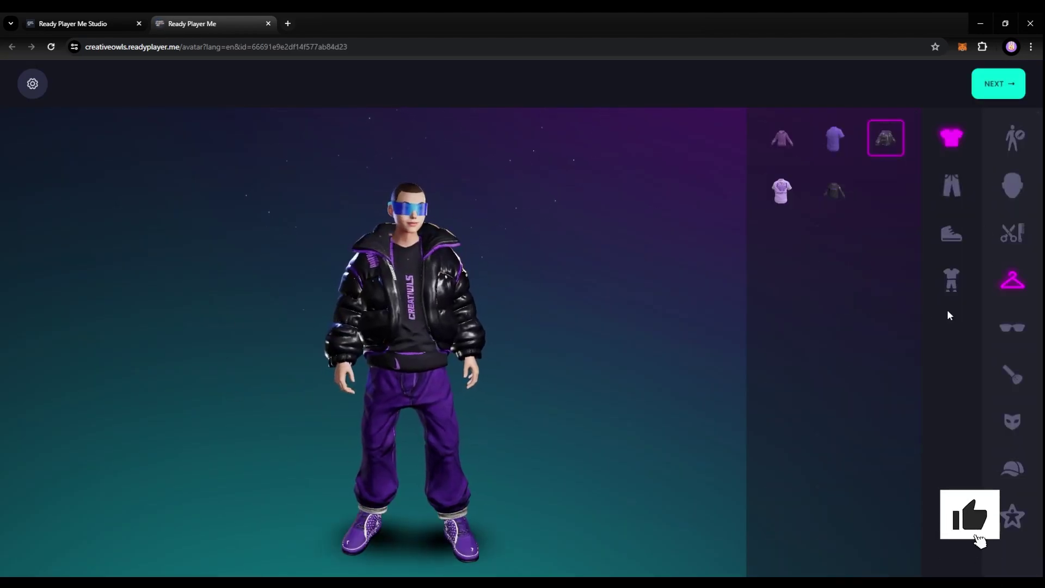
# Step: Try the other available tops on the avatar, from the first purple one through the owl T-shirt to the black Creative Owls hoodie
pyautogui.click(782, 138)
pyautogui.click(837, 143)
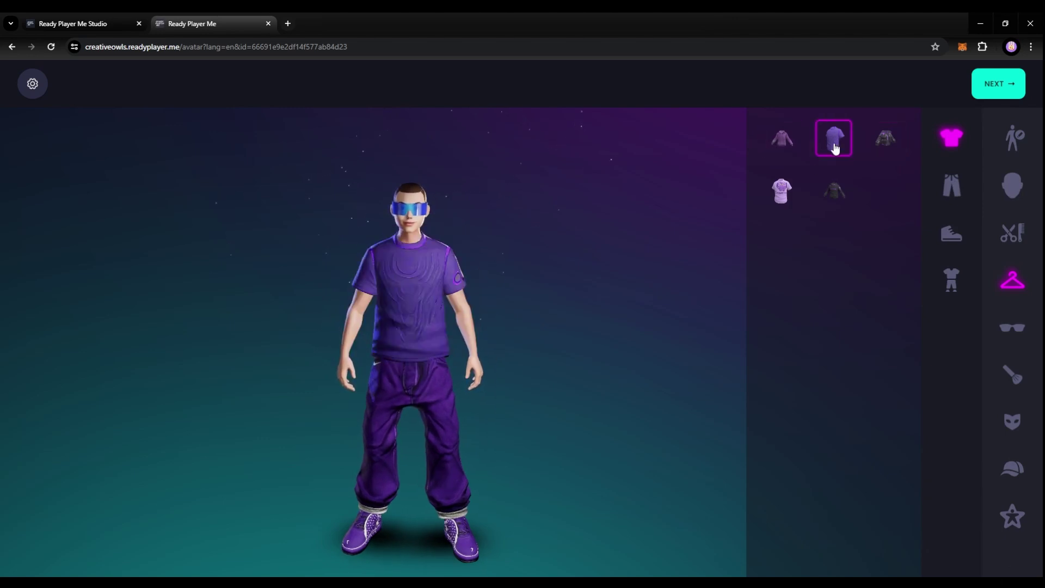
pyautogui.click(790, 194)
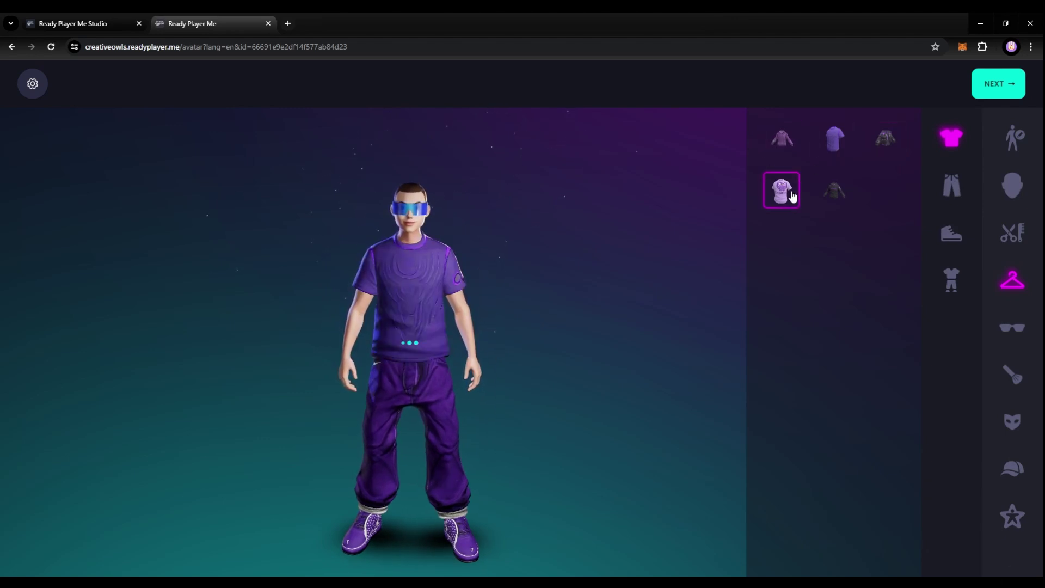
pyautogui.click(829, 195)
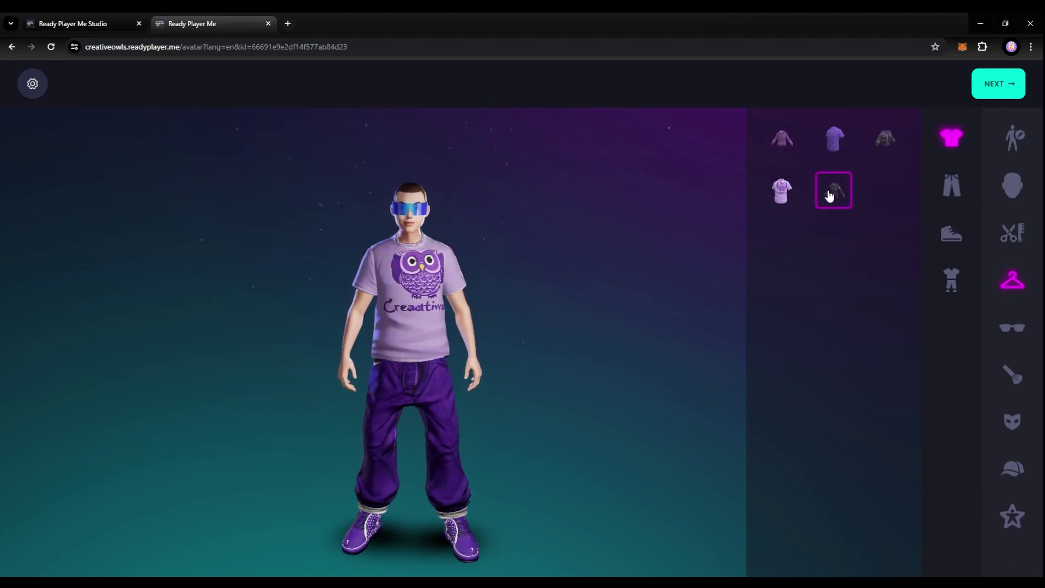
# Step: Try the first pair of footwear on the avatar and settle on the third pair
pyautogui.click(951, 234)
pyautogui.click(789, 143)
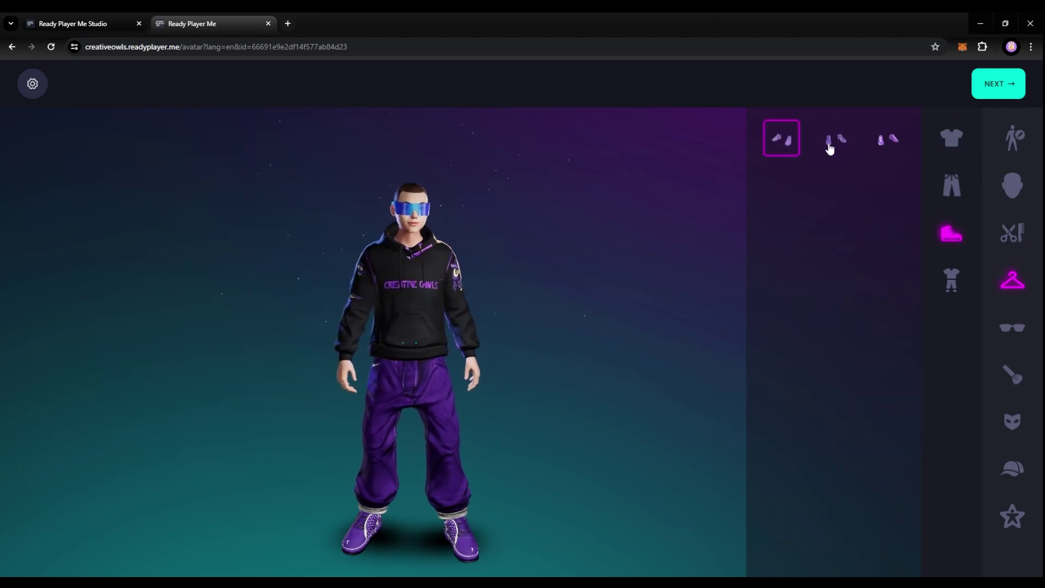
pyautogui.click(882, 145)
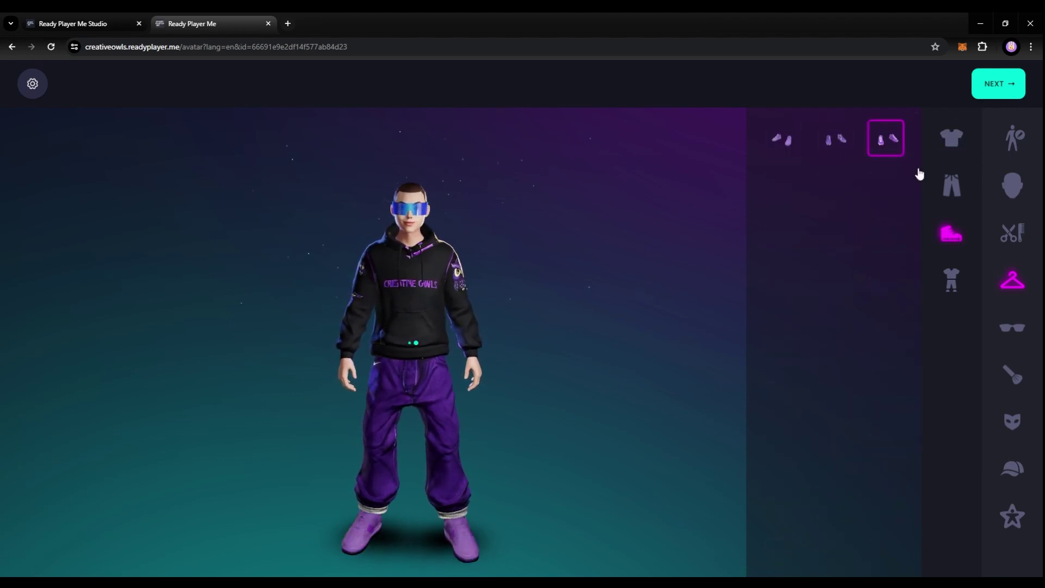
# Step: View the available bottoms, try the owl T-shirt again, and dress the avatar in the black puffer jacket
pyautogui.click(952, 186)
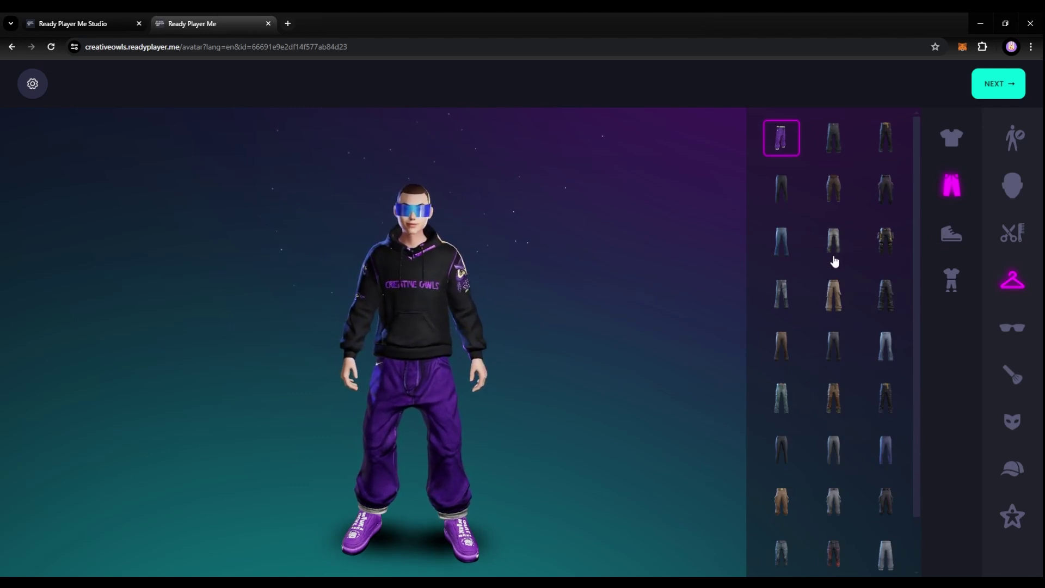
pyautogui.click(951, 137)
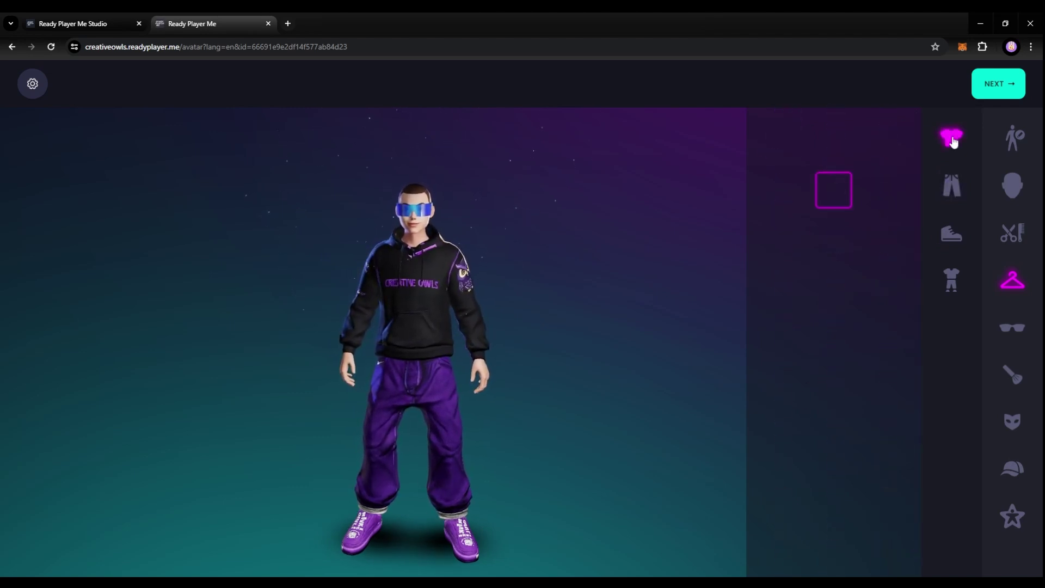
pyautogui.click(779, 199)
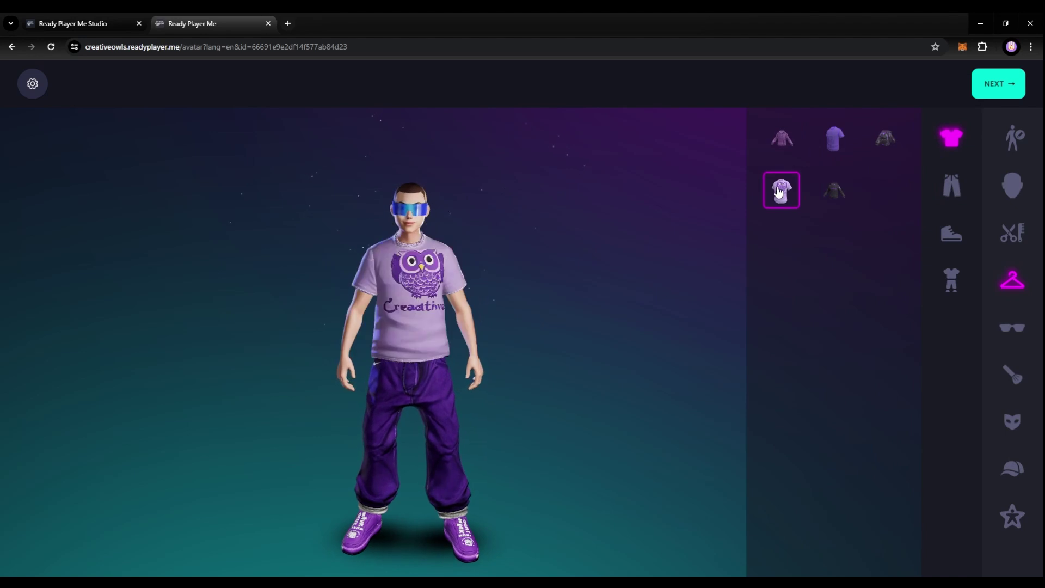
pyautogui.click(884, 141)
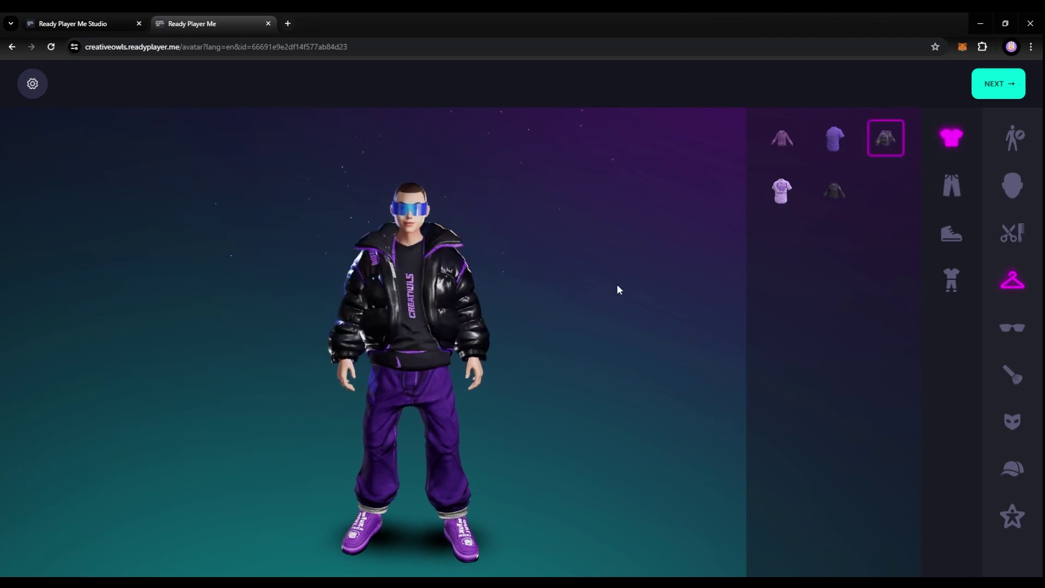